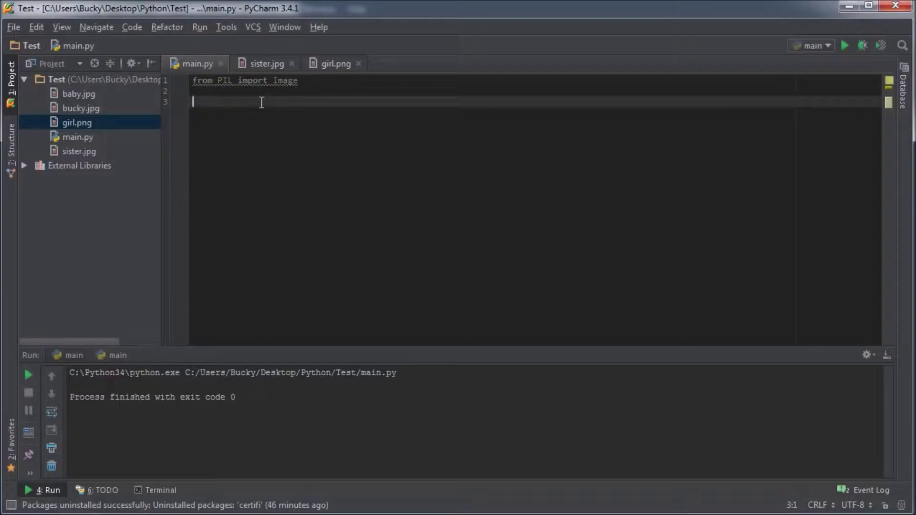
Step: Compare the sister.jpg photo and girl.png cartoon tabs before returning to main.py
click(264, 64)
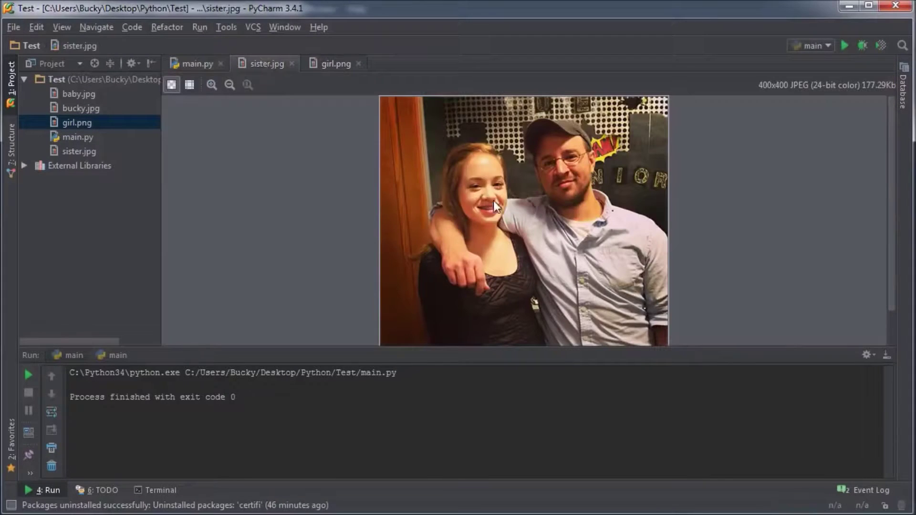
mouse_move(891, 168)
mouse_down()
mouse_move(891, 206)
mouse_move(893, 184)
mouse_up()
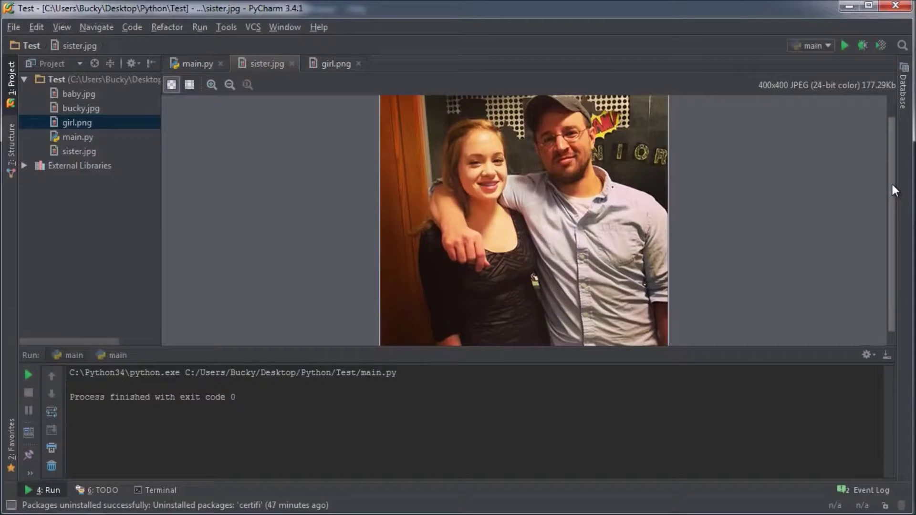
click(332, 64)
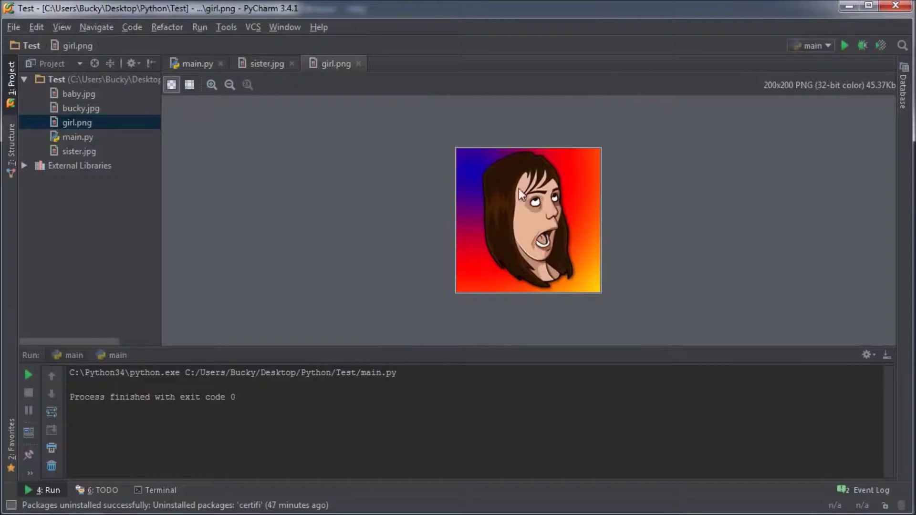
click(264, 64)
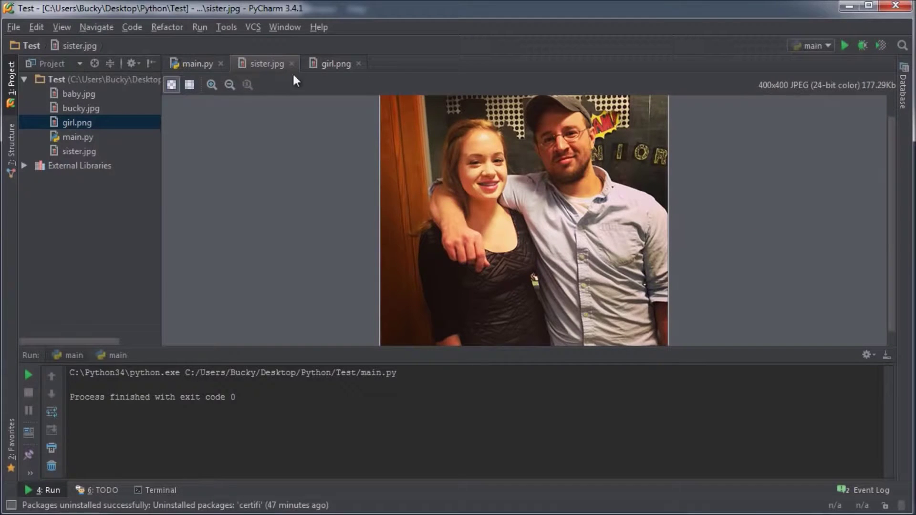
click(333, 64)
click(264, 64)
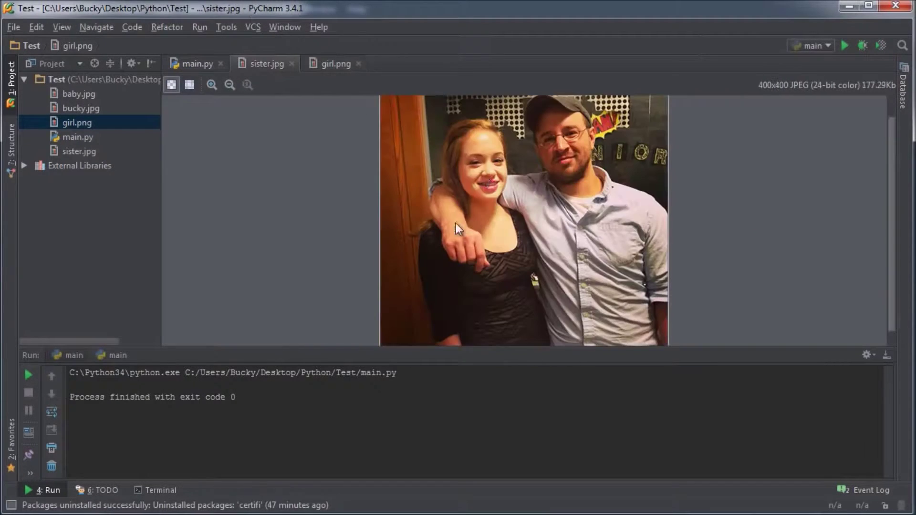
click(190, 66)
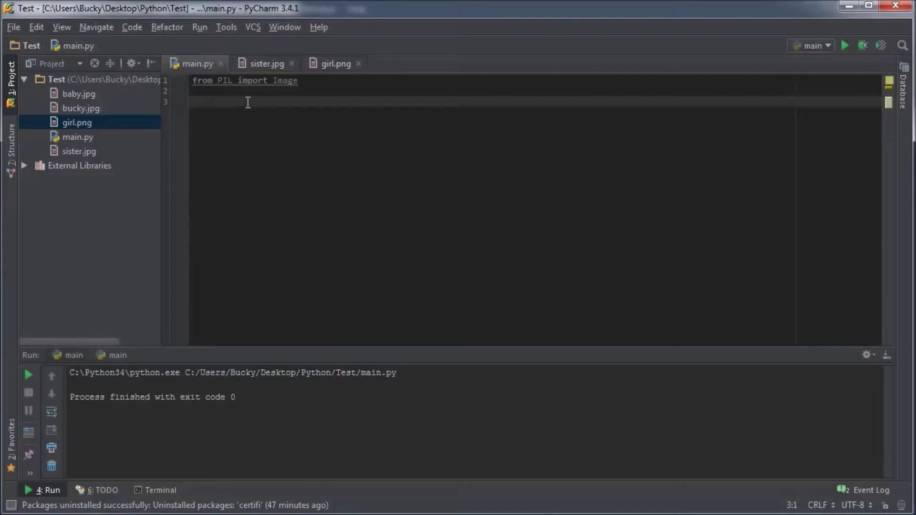
Step: Write line 3 as sister = Image.open("sister.jpg")
click(267, 63)
click(336, 63)
click(200, 64)
text(sis)
text(ster )
text(= I)
key(Return)
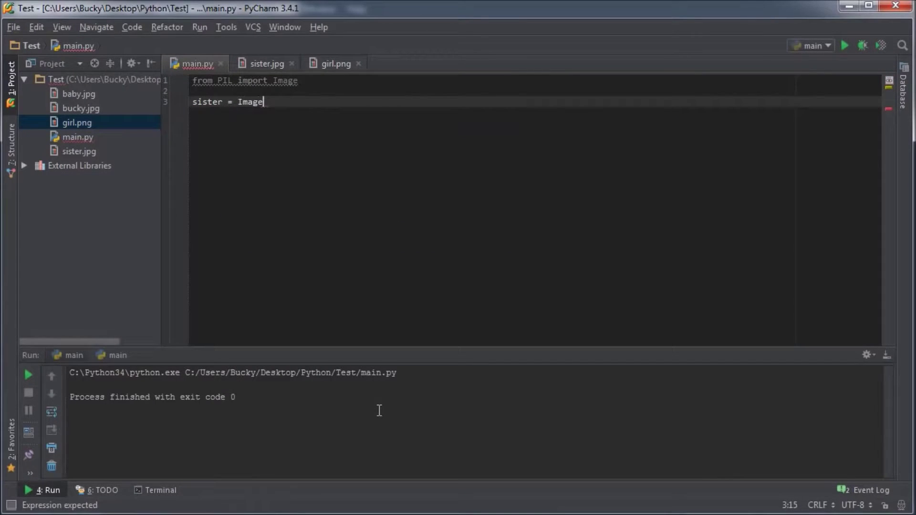
text(.open())
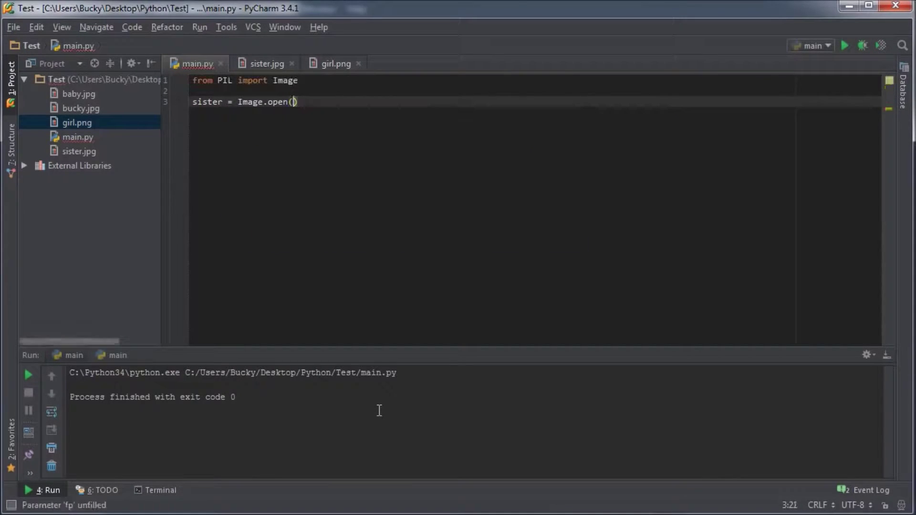
text("sister.)
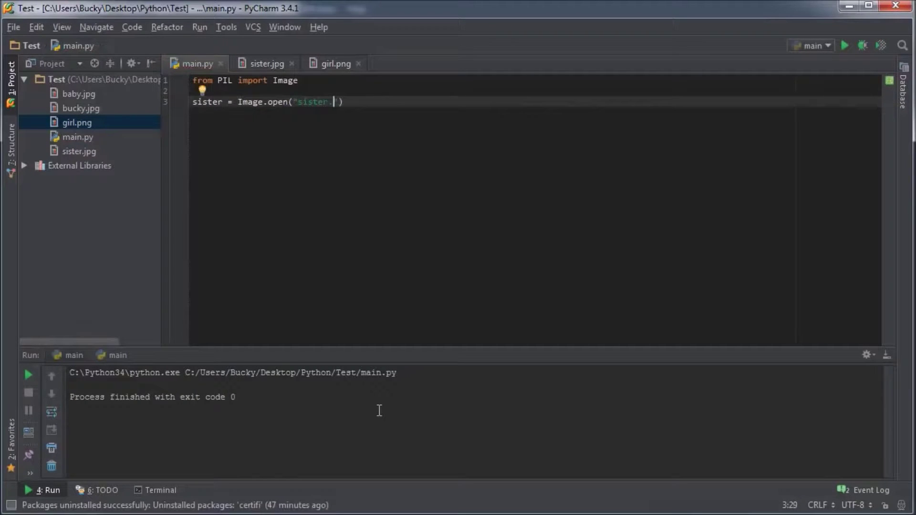
text(.jpg)
key(End)
key(Return)
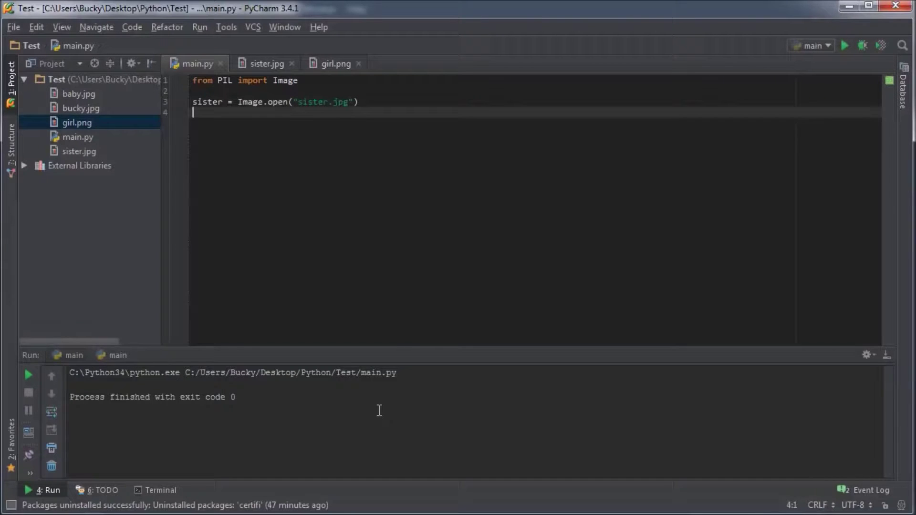
text(girl)
Step: Copy the open call to line 4 as girl = Image.open(...), swapping in girl.png
click(337, 63)
click(191, 63)
drag(237, 101, 396, 106)
key(ctrl+c)
click(246, 113)
text(=)
key(ctrl+v)
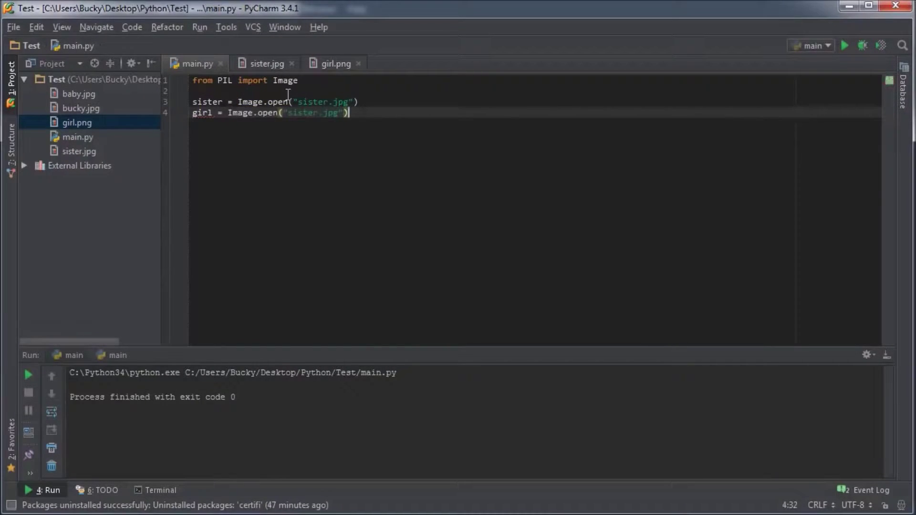
drag(336, 113, 289, 113)
text(girl)
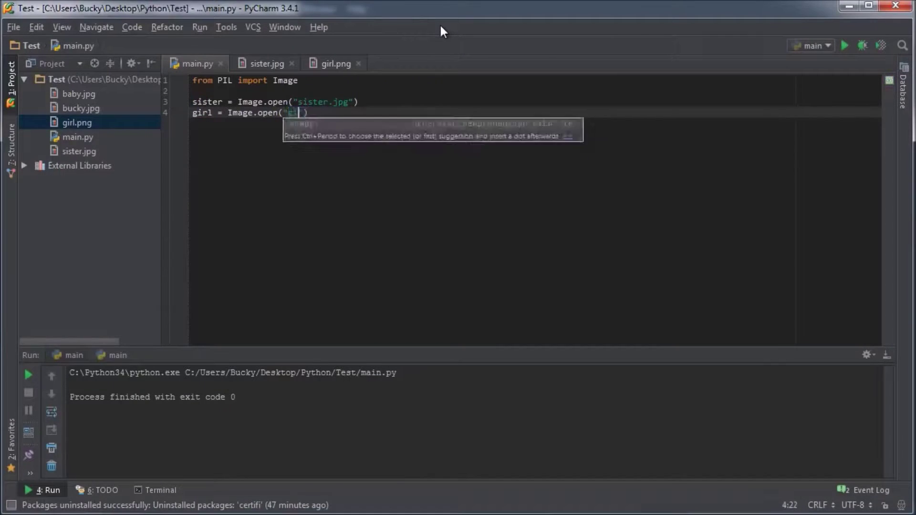
text(.png)
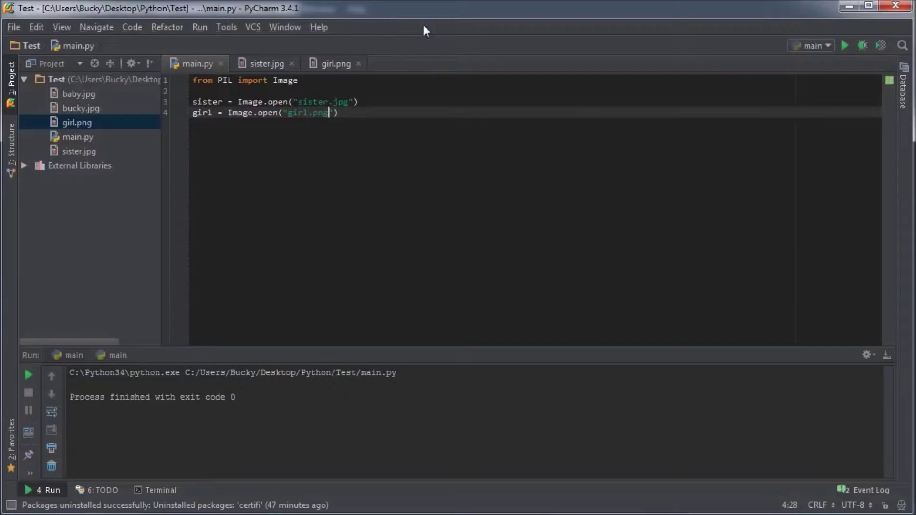
mouse_move(379, 102)
mouse_down()
mouse_move(153, 113)
mouse_move(132, 103)
mouse_up()
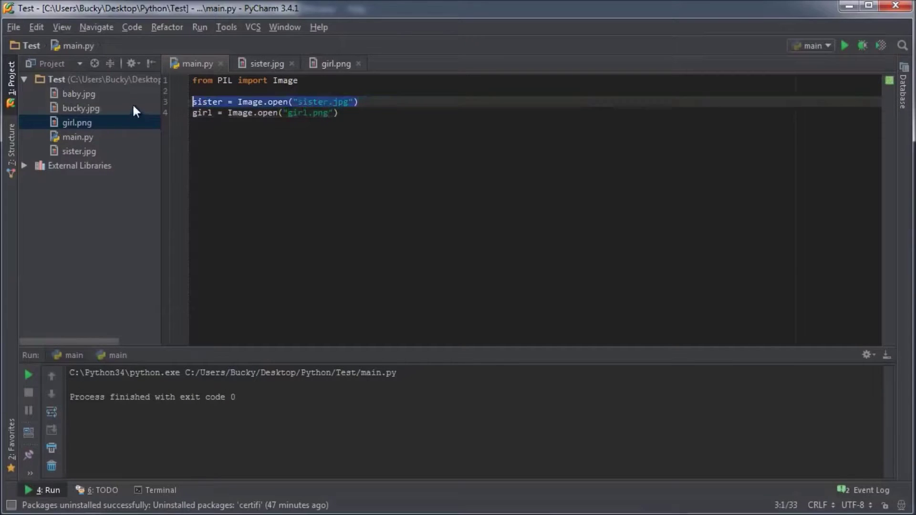
Step: Recheck both images, then add blank lines below the girl.png loading line
click(322, 102)
click(283, 63)
click(323, 64)
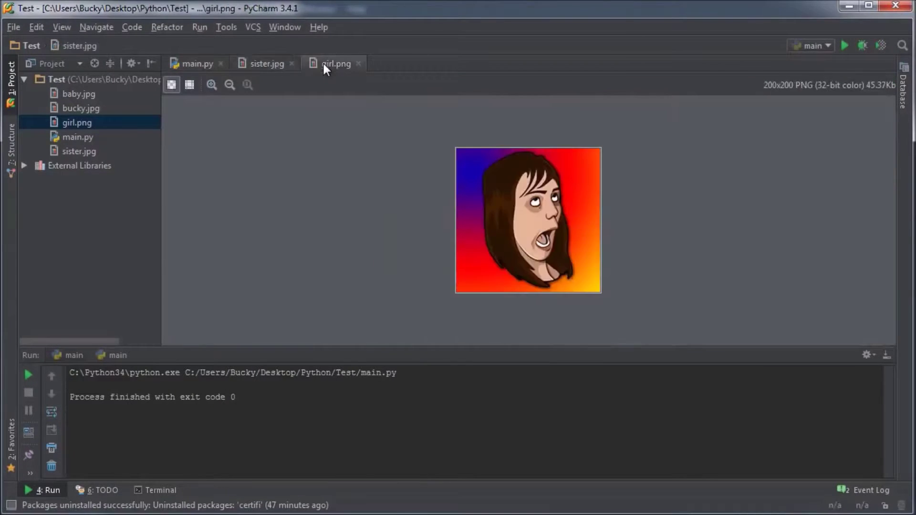
click(193, 64)
click(356, 118)
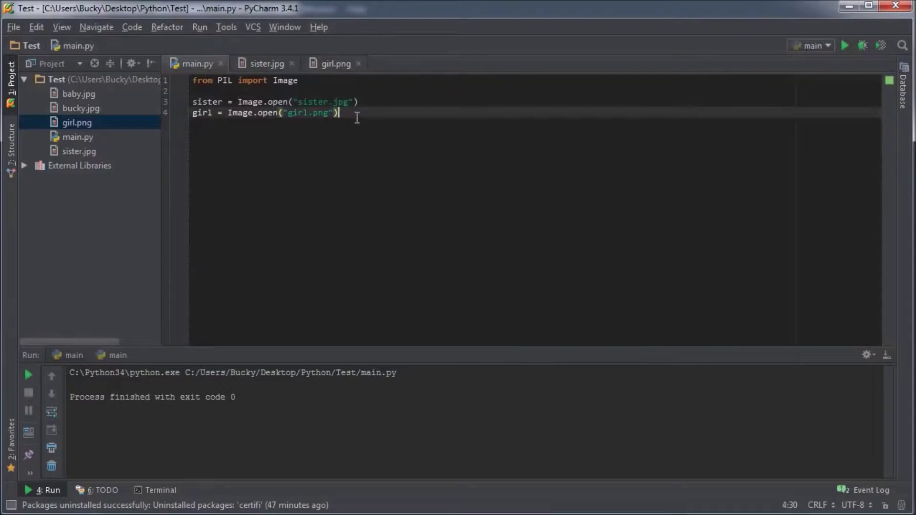
key(Return)
key(Return)
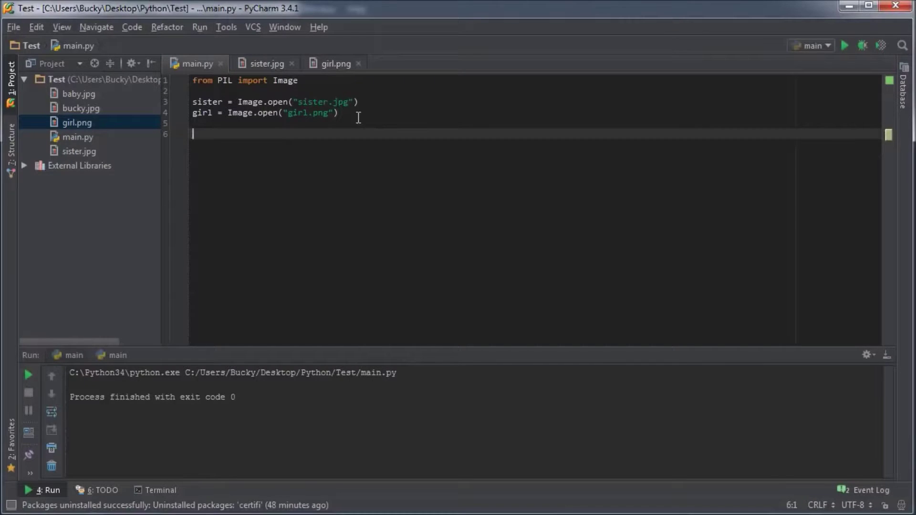
Step: Flip through the sister.jpg, girl.png and sister.jpg tabs, then return to main.py
click(270, 66)
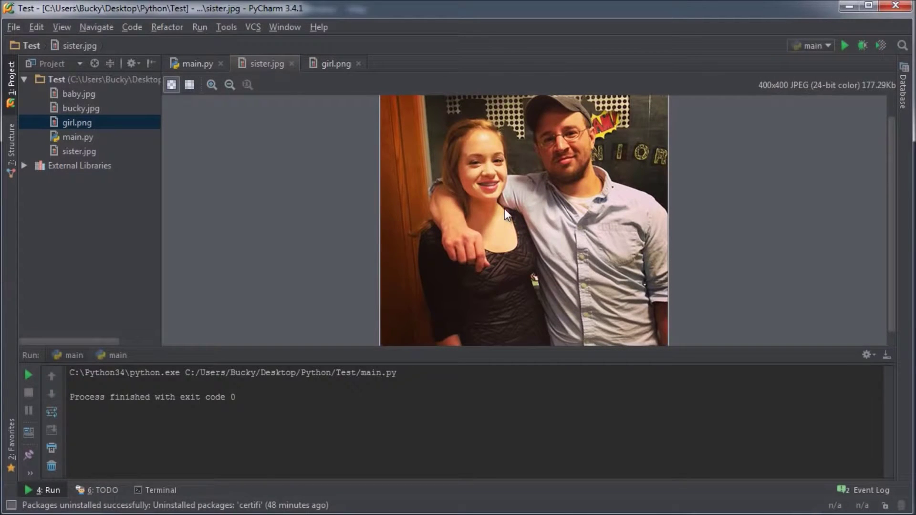
click(336, 64)
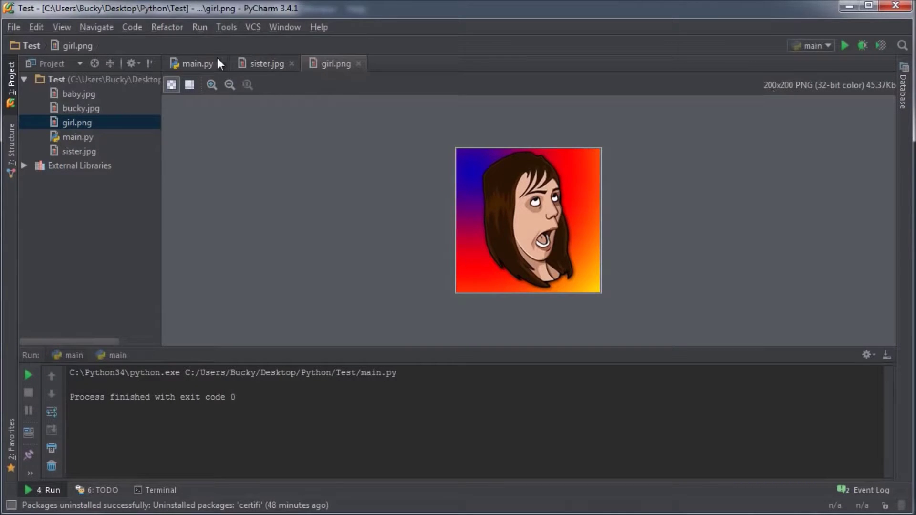
click(252, 63)
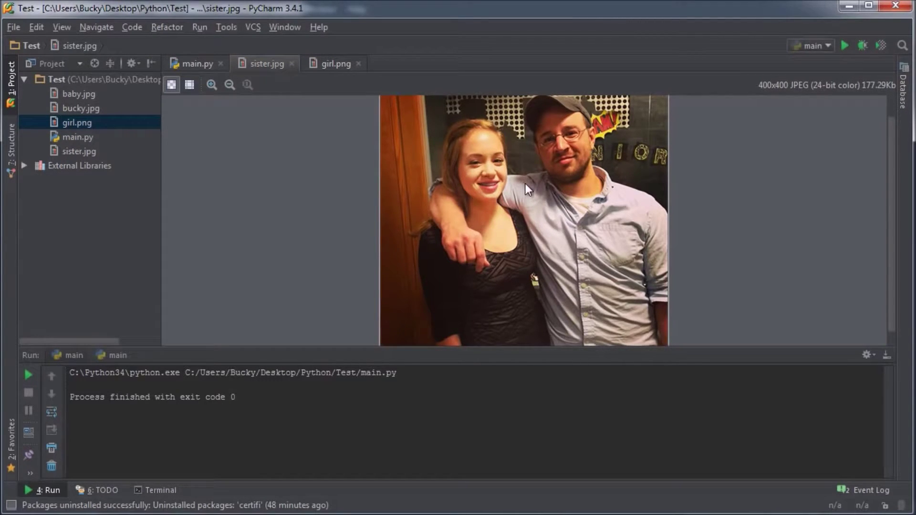
click(193, 64)
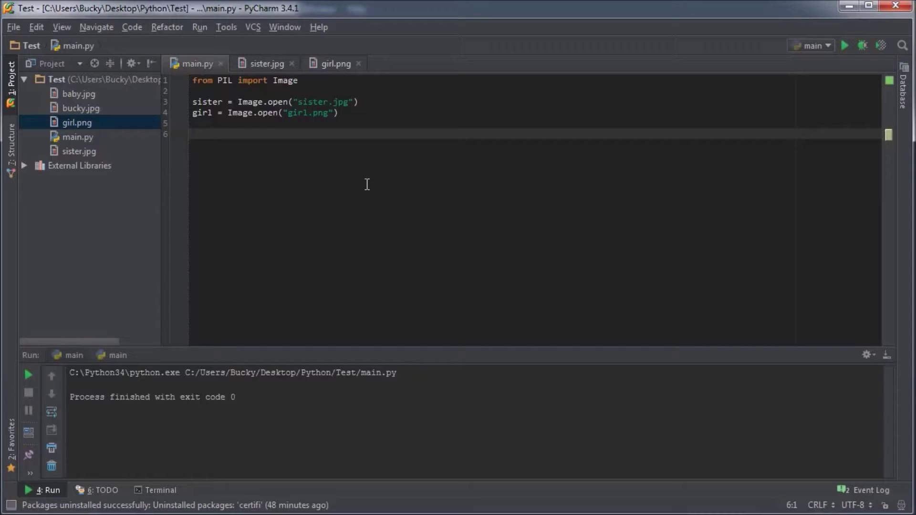
text(are)
text(a = )
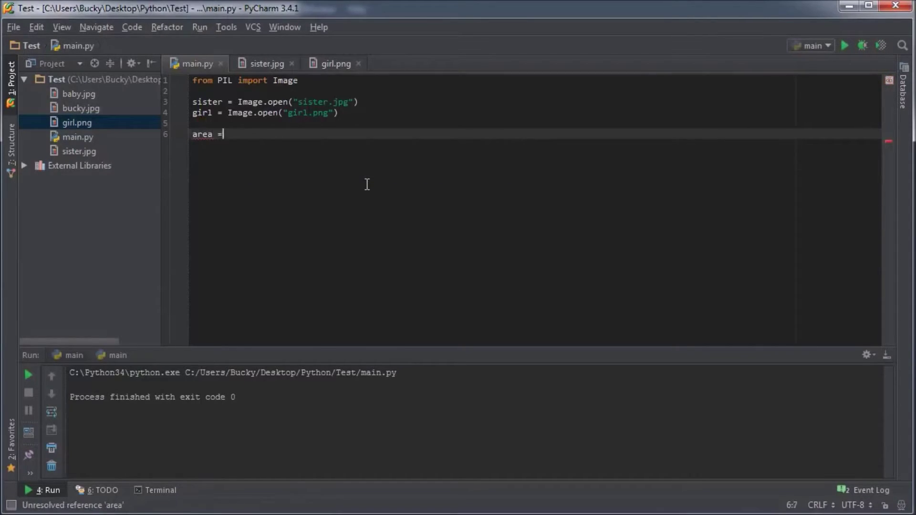
text(())
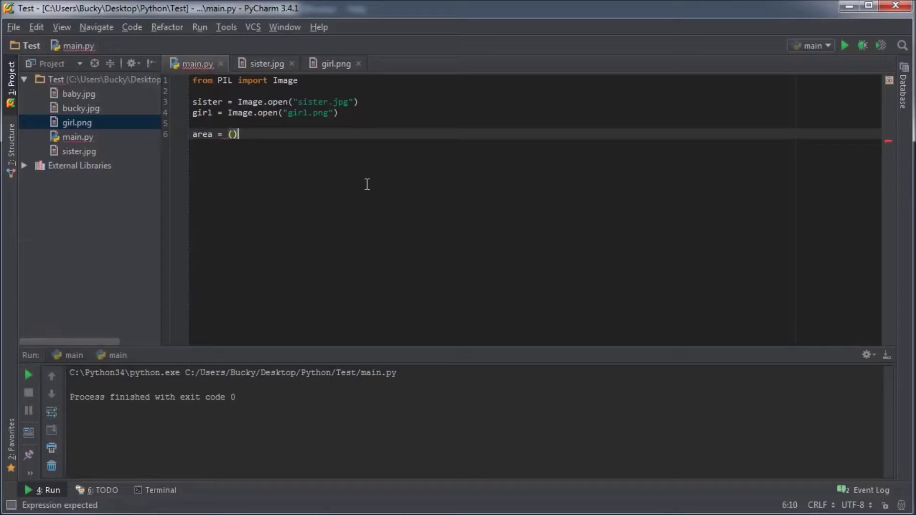
Step: Write area = (100, 100, 300, 300) on line 6 after checking sister.jpg's dimensions
key(Left)
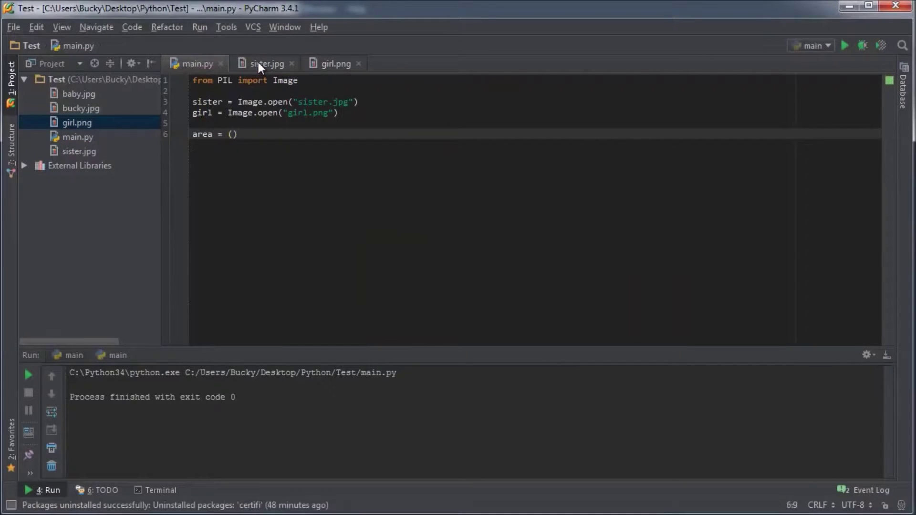
click(258, 66)
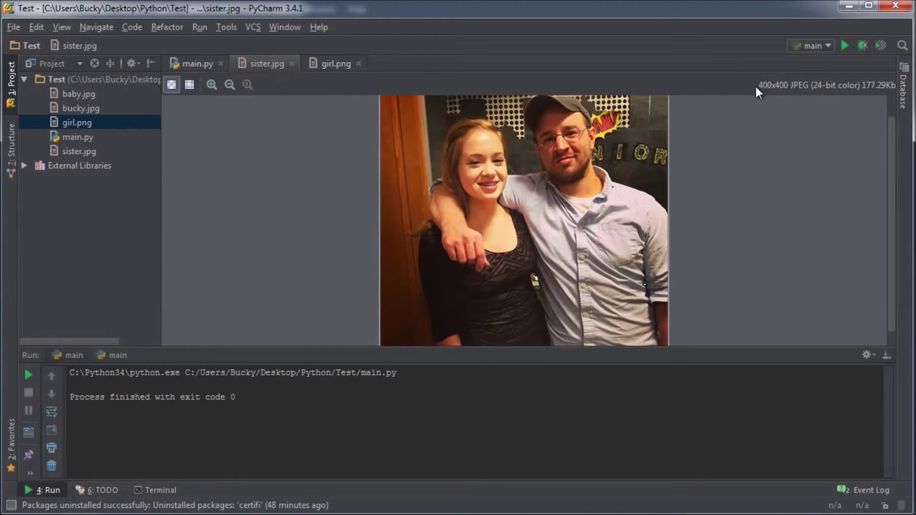
click(199, 66)
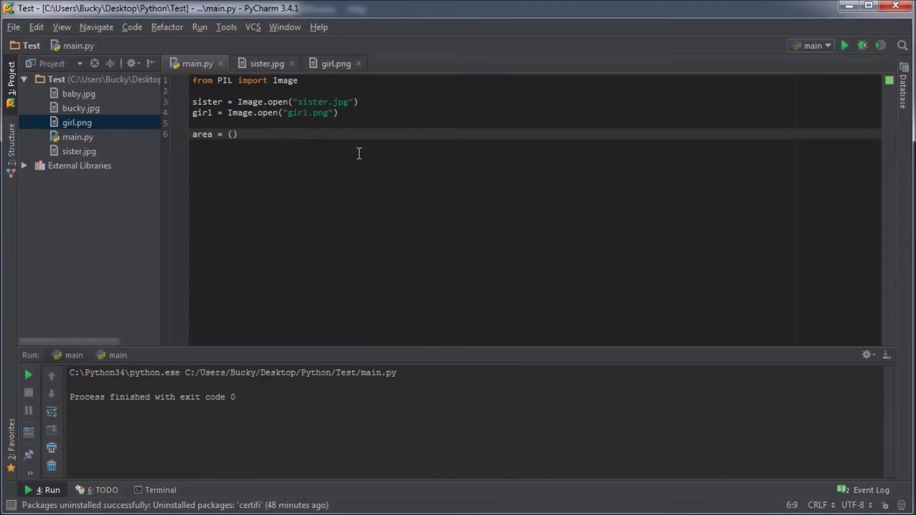
text(100)
text(,100,)
text(300)
text(,300)
key(Left)
key(Left)
key(Left)
key(Left)
key(Left)
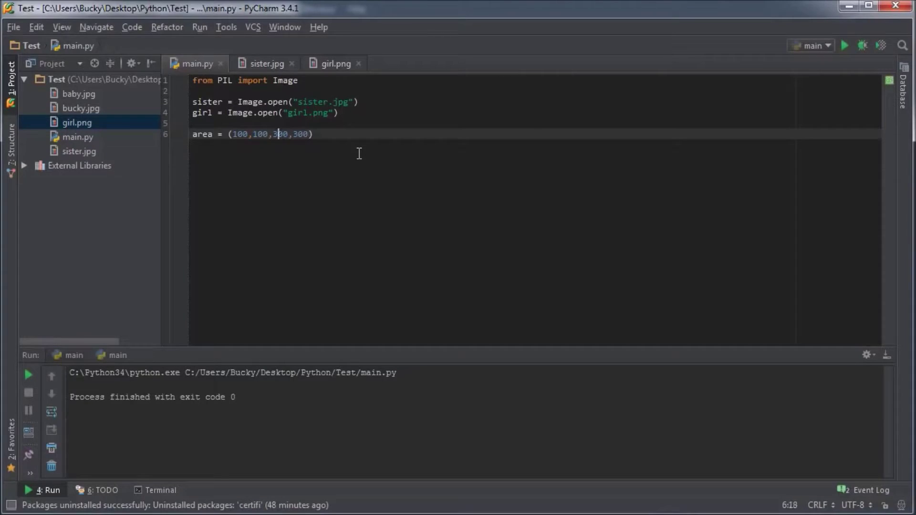
key(Left)
key(Left)
key(Left)
key(Left)
key(Right)
key(Right)
key(Right)
key(Right)
key(Right)
key(Right)
key(Right)
key(Right)
Step: Compare both images again, then start a new line below the area definition
click(269, 63)
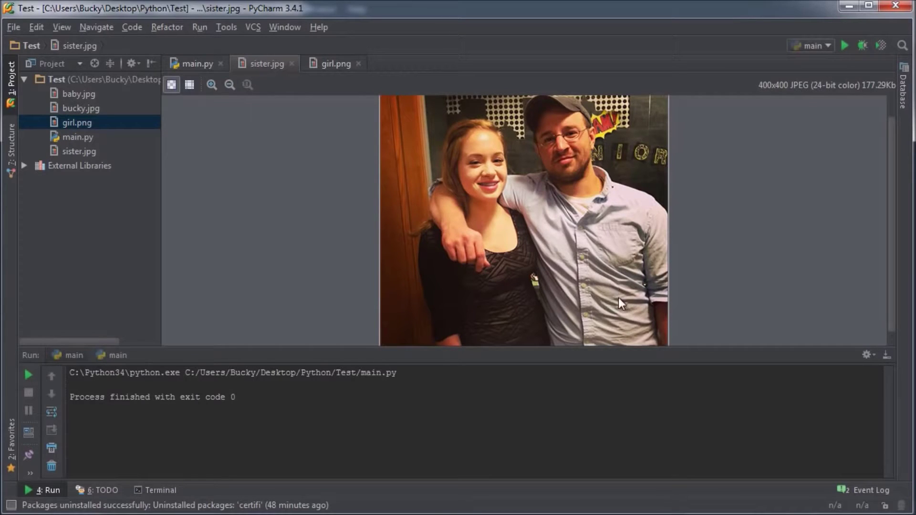
click(332, 64)
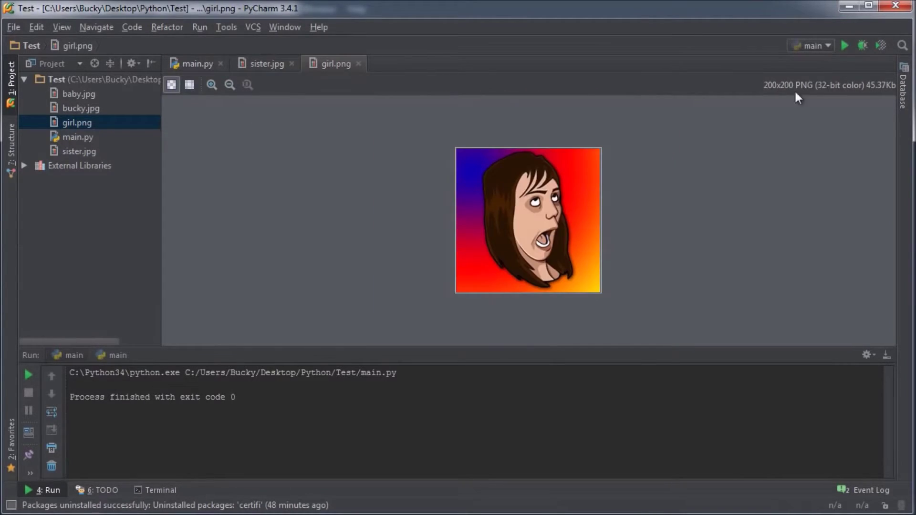
click(204, 64)
drag(350, 135, 307, 134)
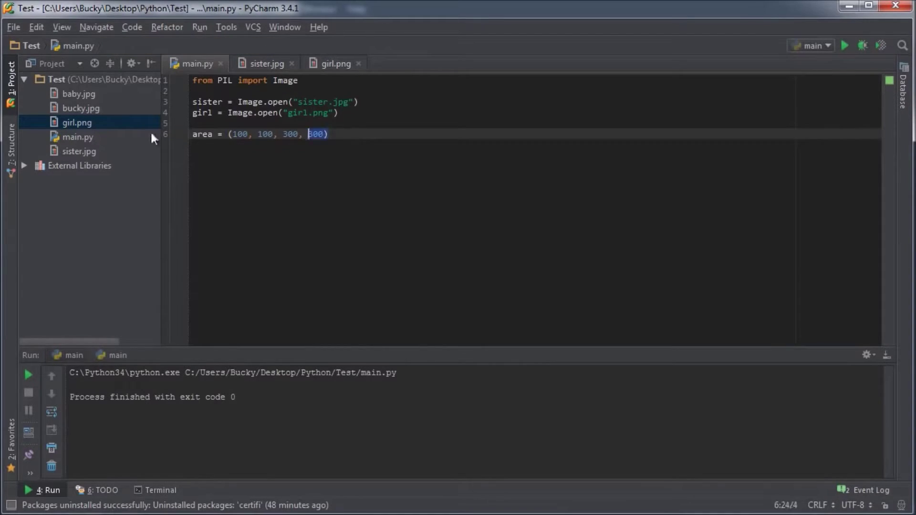
drag(150, 130, 180, 134)
click(363, 137)
key(Return)
key(Return)
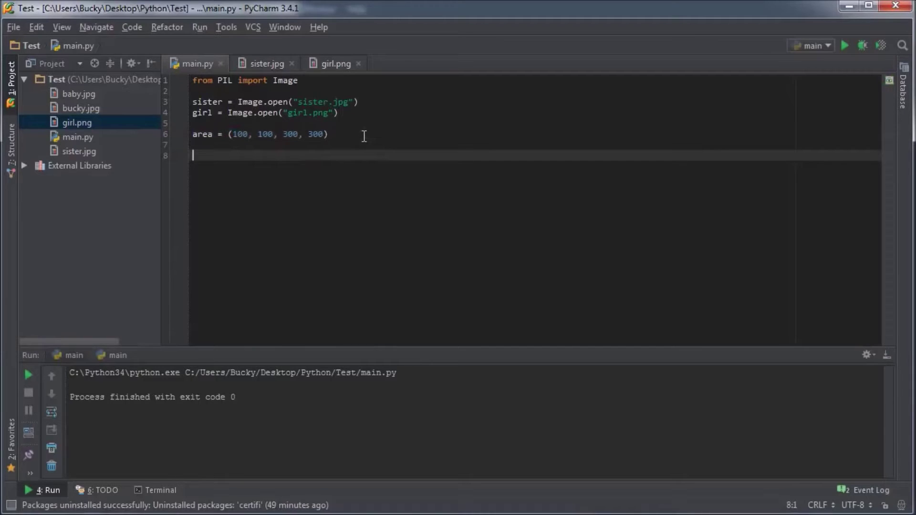
Step: Start sister.paste() on line 7 with girl as its first argument
key(BackSpace)
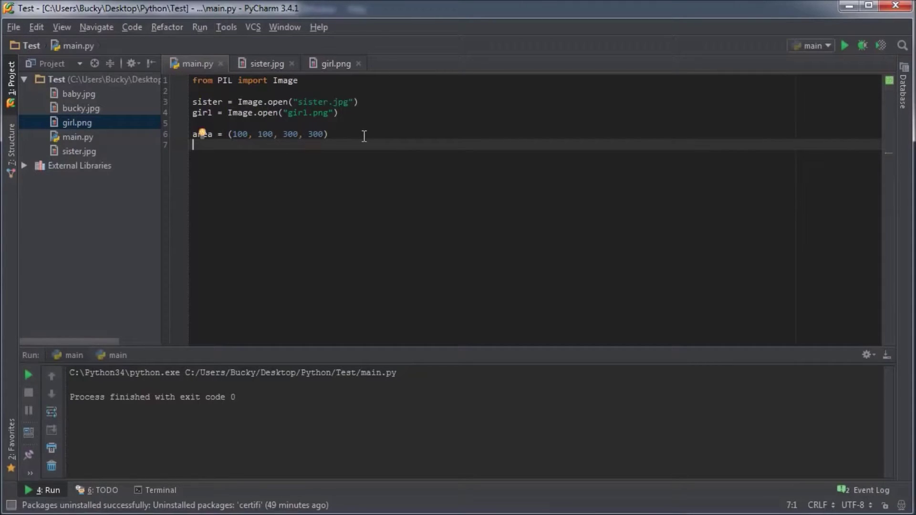
text(si)
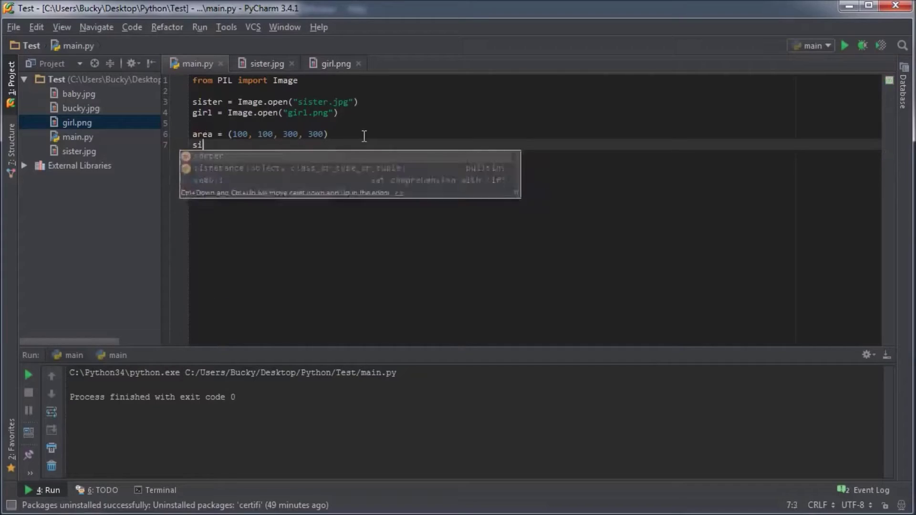
key(Return)
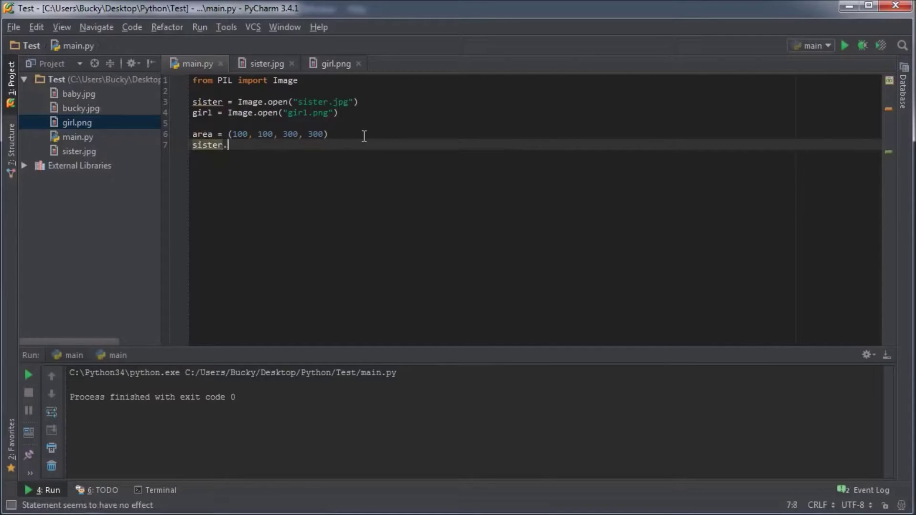
text(paste)
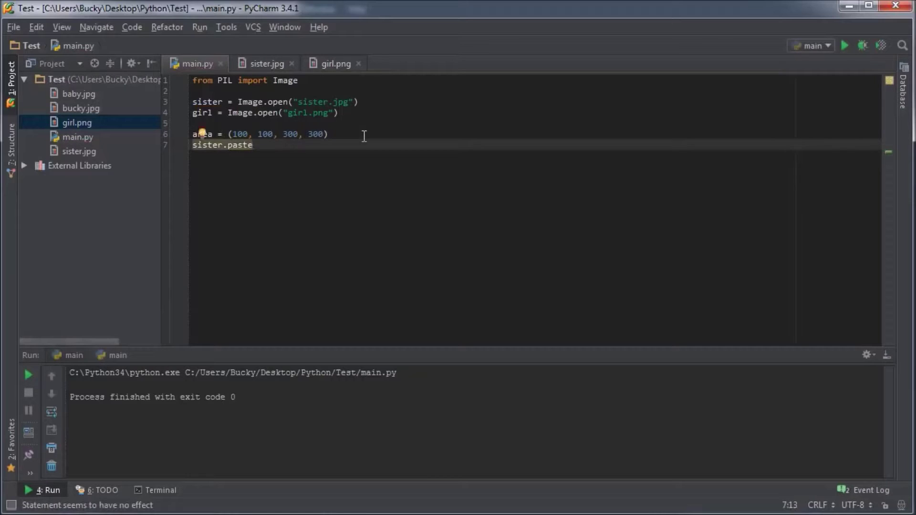
text(()
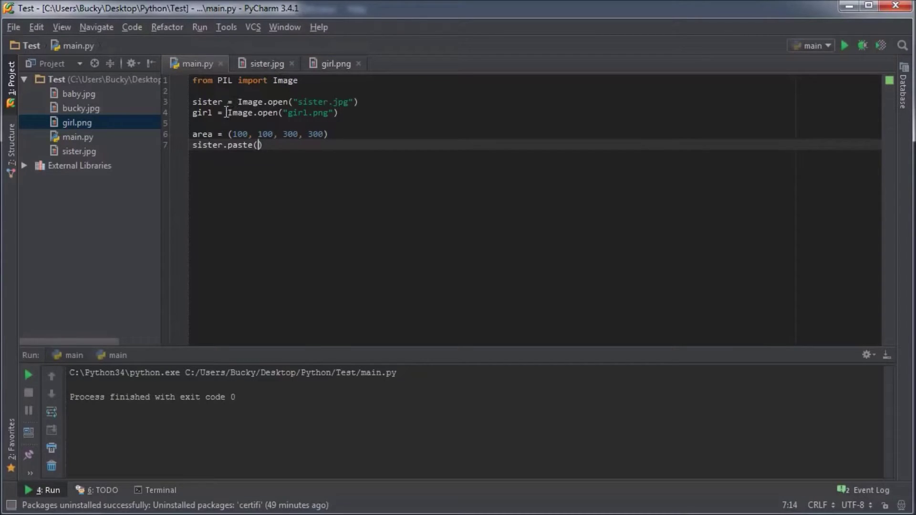
double_click(204, 112)
key(ctrl+c)
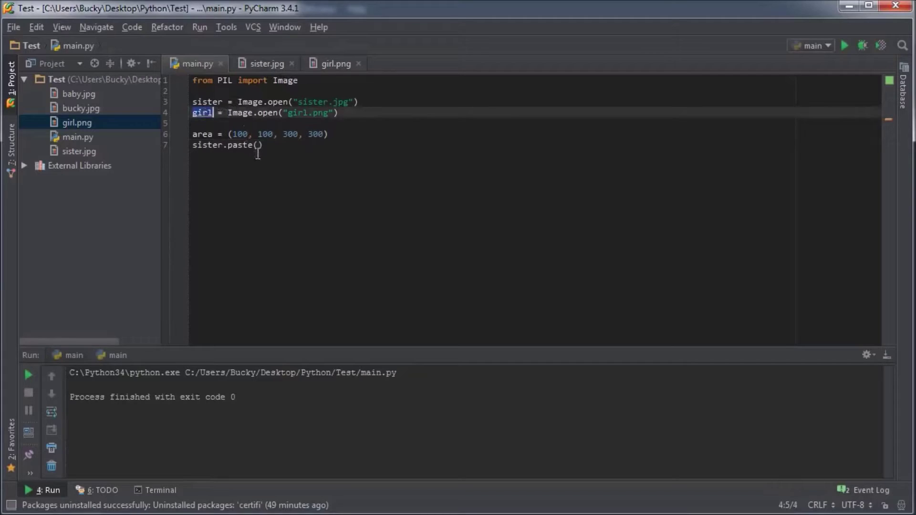
click(258, 144)
key(ctrl+v)
click(334, 67)
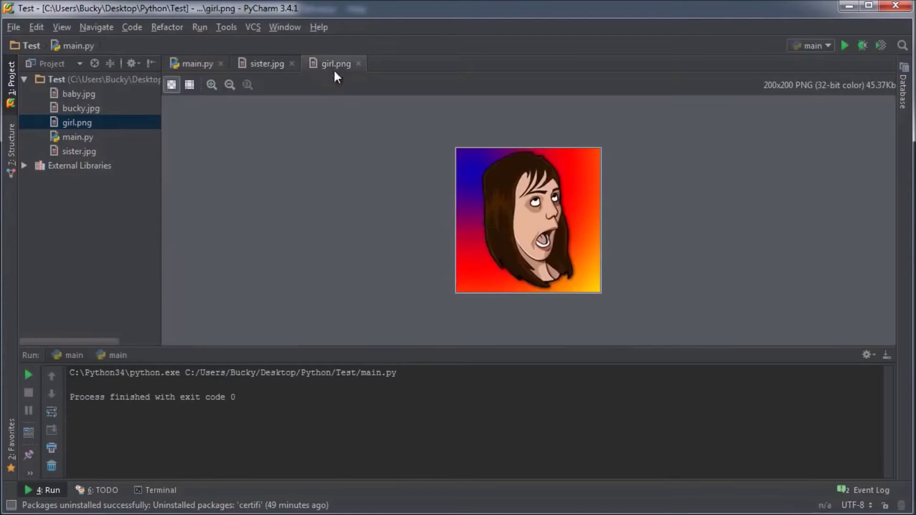
click(197, 63)
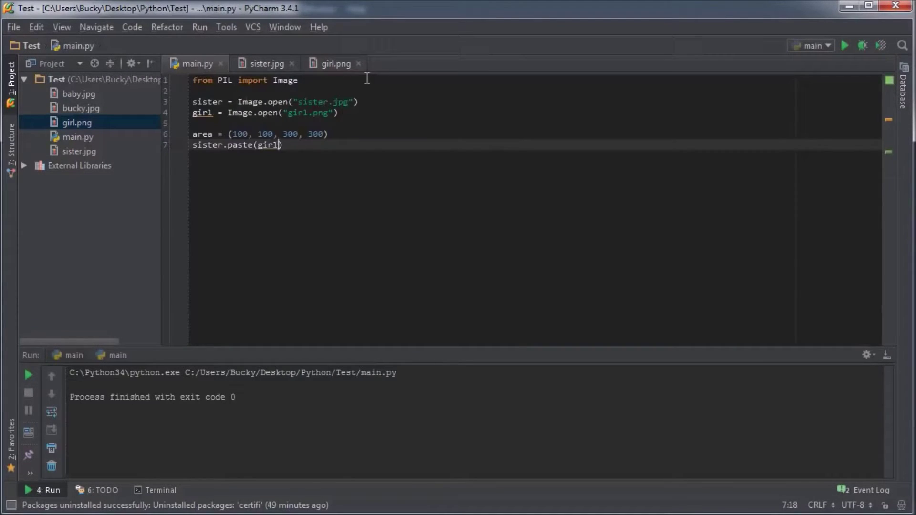
text(,)
Step: Add area from line 6 as the second paste argument, then start new lines
double_click(200, 135)
key(ctrl+c)
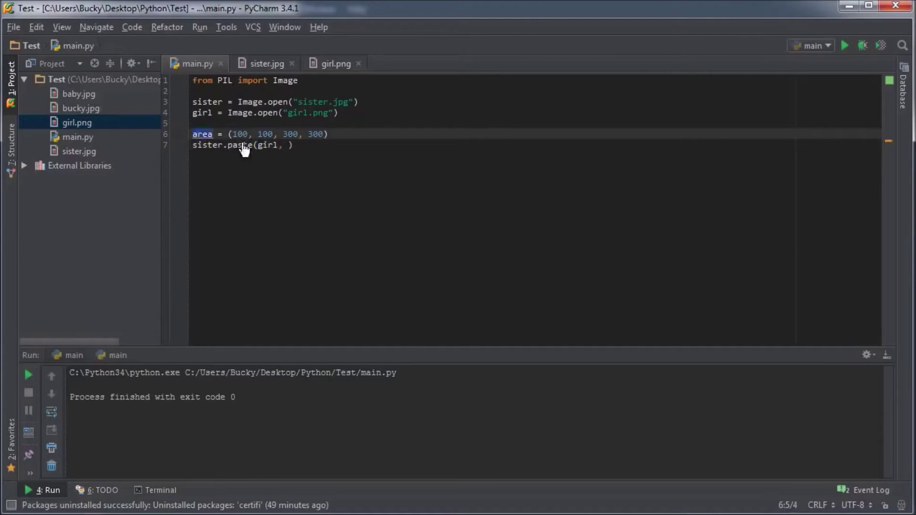
click(289, 146)
key(ctrl+v)
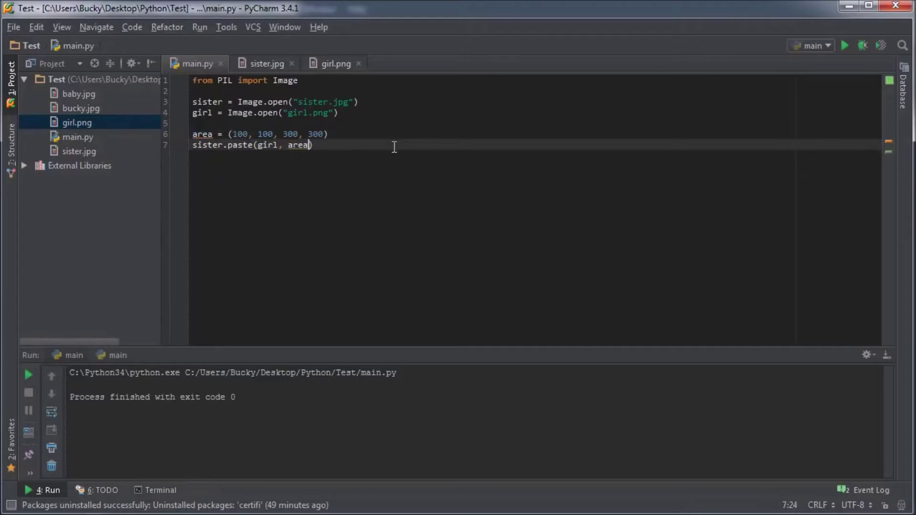
text())
key(Return)
key(Return)
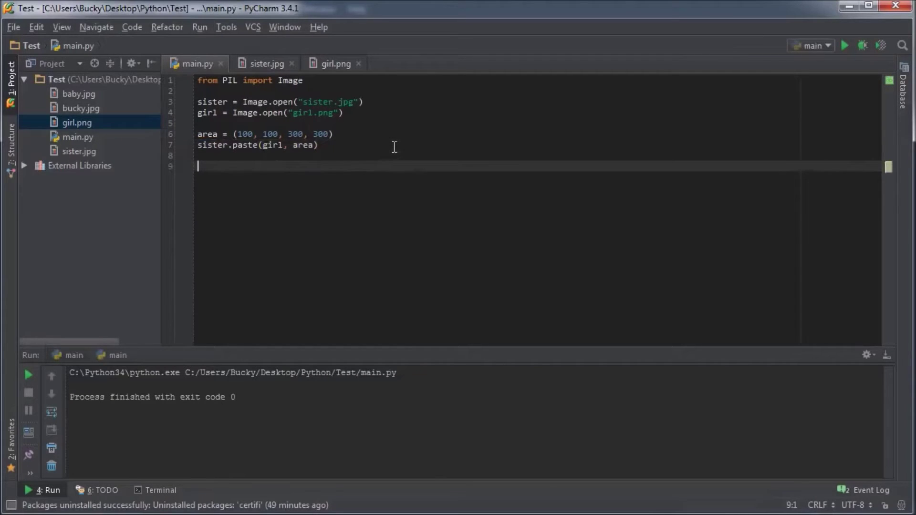
Step: Add sister.show() on line 9 and run the script with Run 'main'
drag(321, 145, 194, 152)
click(211, 167)
click(212, 105)
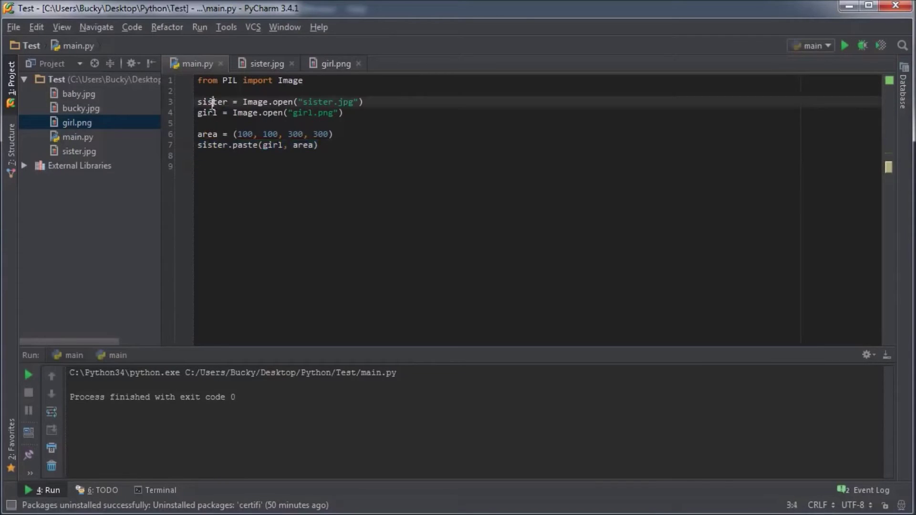
double_click(213, 145)
drag(317, 145, 197, 147)
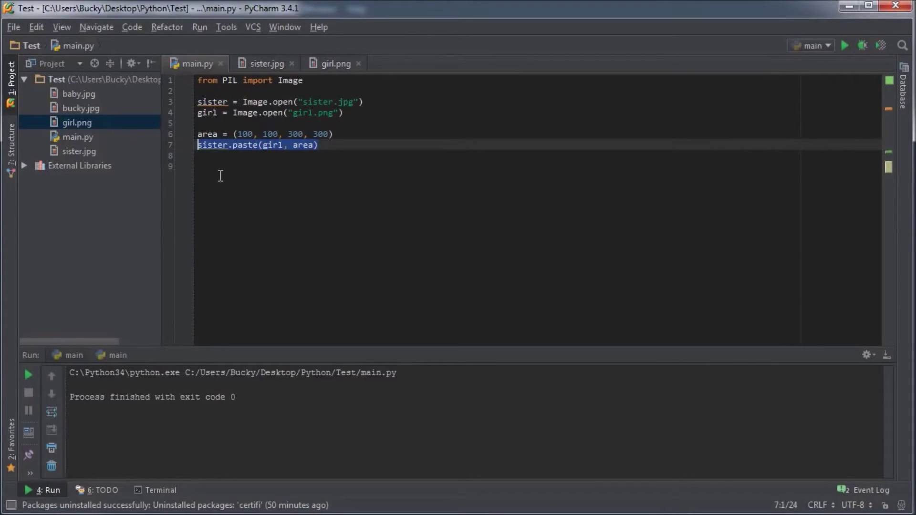
click(222, 169)
text(sister.)
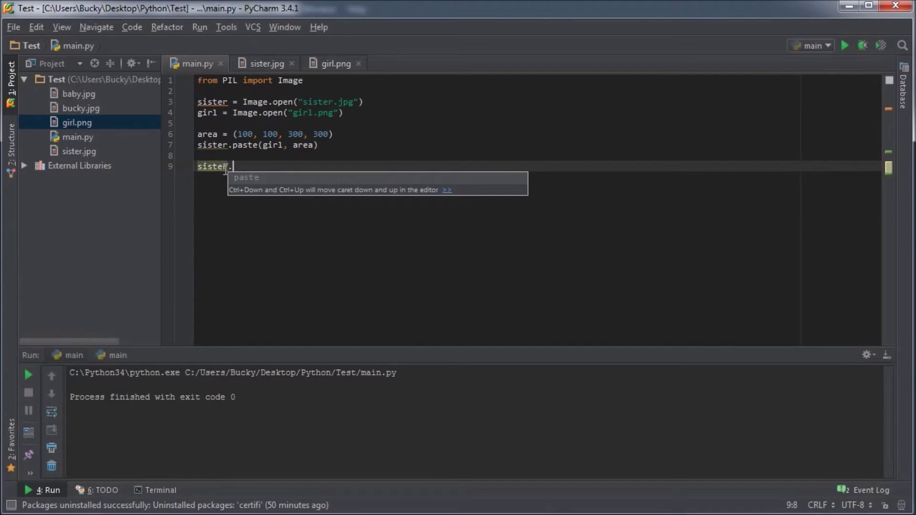
text(show())
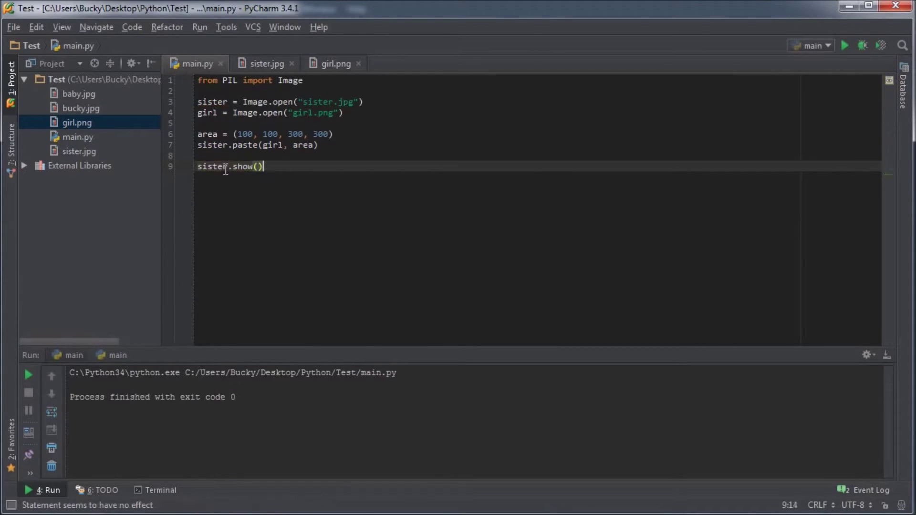
right_click(336, 189)
click(390, 365)
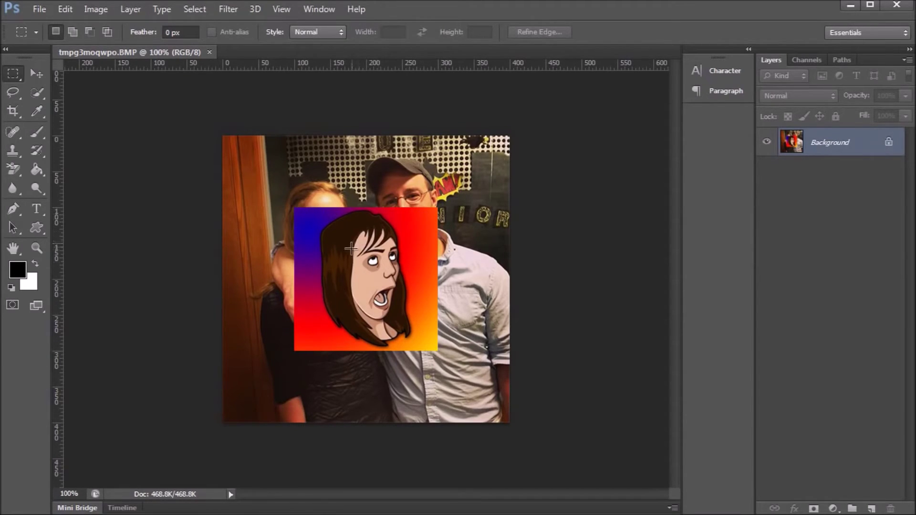
Step: Change the last area value to 334 and rerun, producing the 'images do not match' error
click(850, 5)
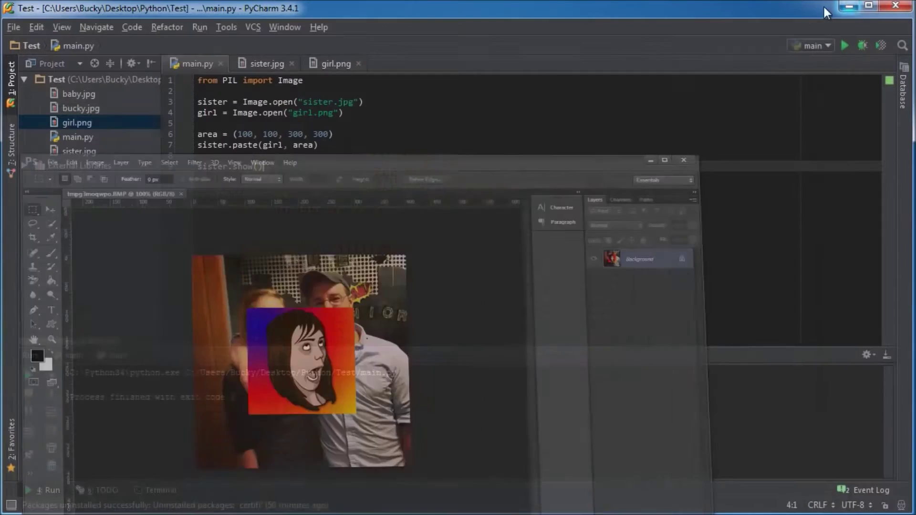
click(293, 134)
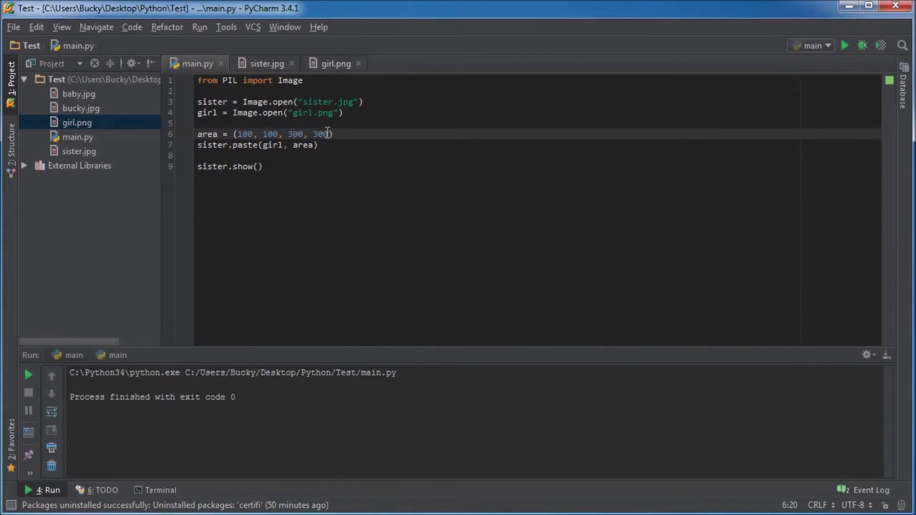
drag(327, 134, 319, 134)
text(34)
click(351, 134)
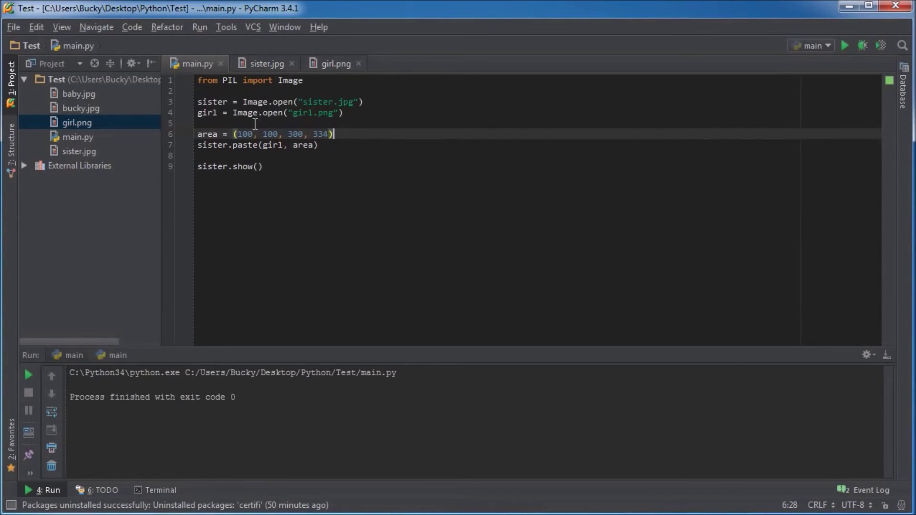
right_click(337, 164)
click(392, 347)
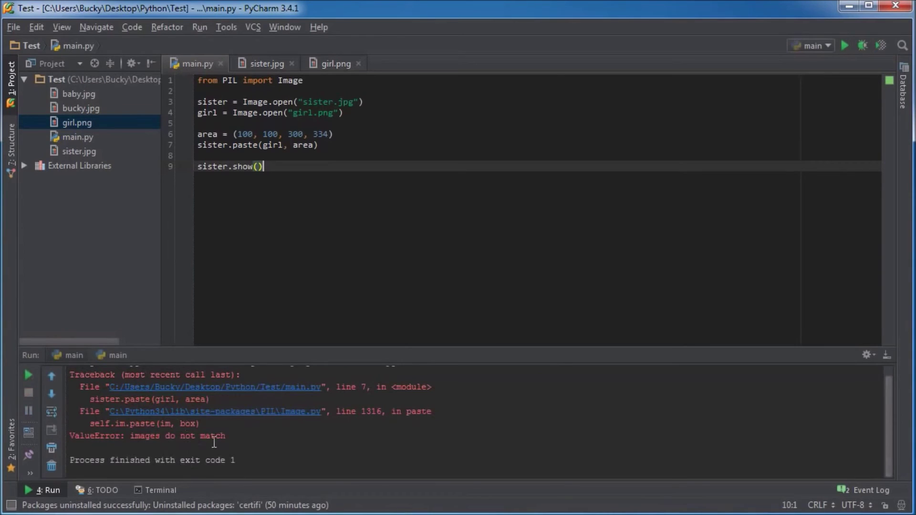
drag(226, 436, 46, 386)
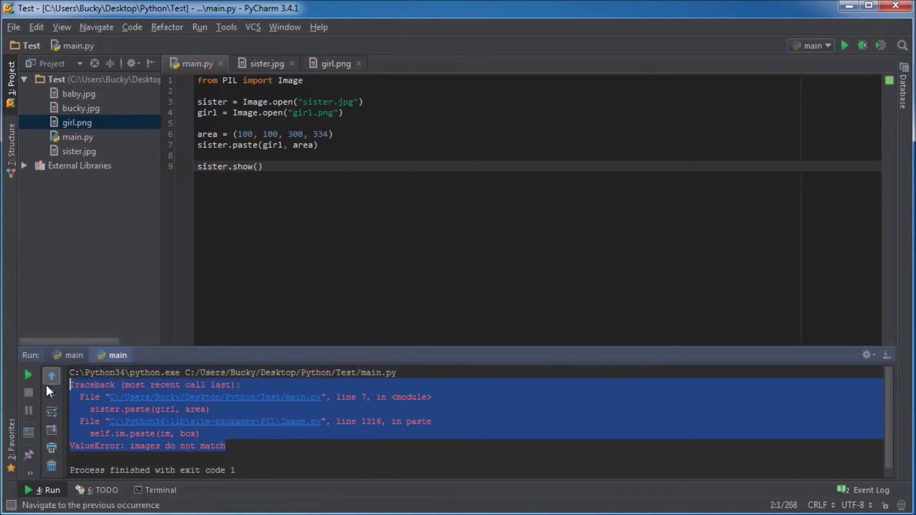
Step: Restore the last area value to 300 and view girl.png's 200x200 preview
click(257, 449)
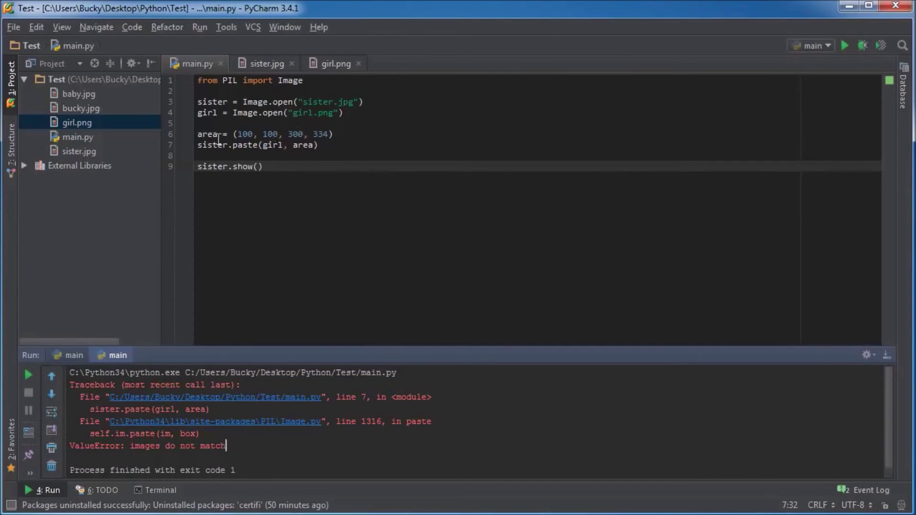
click(330, 134)
key(BackSpace)
key(BackSpace)
text(00)
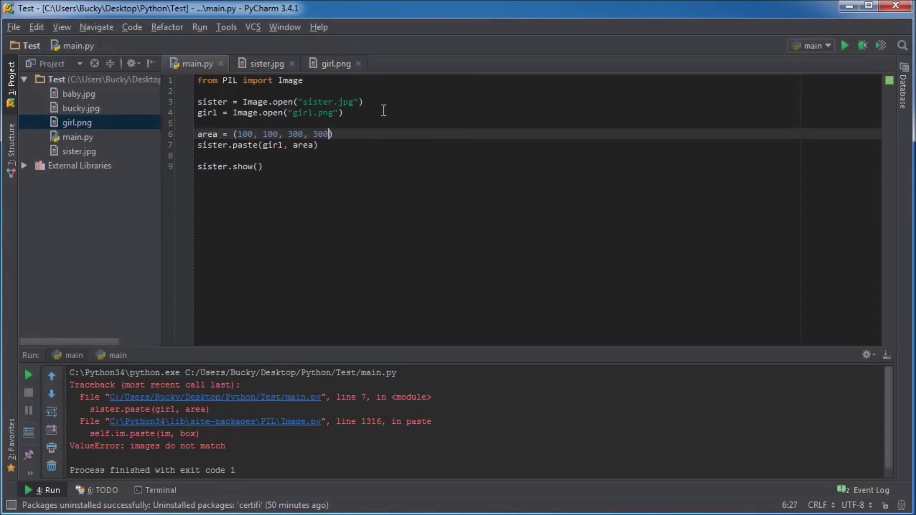
click(333, 64)
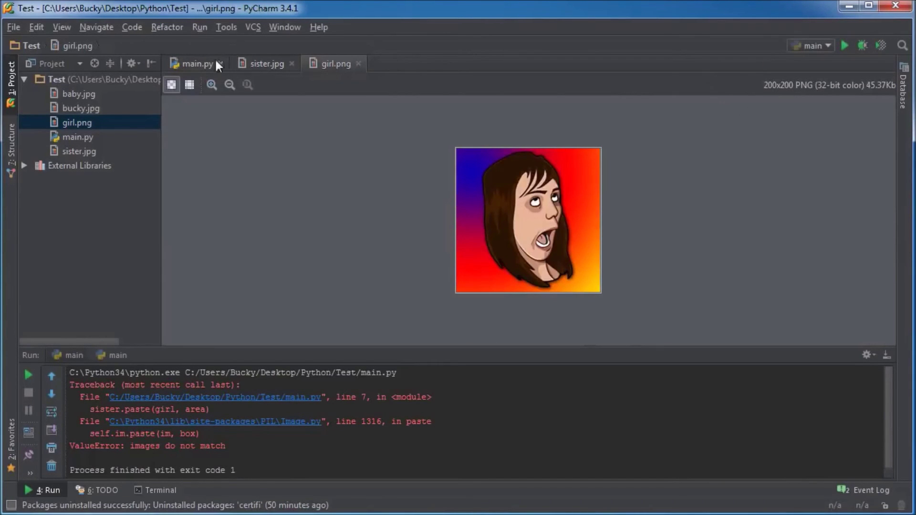
Step: View sister.jpg, return to main.py, and Clear All the traceback from the Run console
click(263, 63)
click(191, 62)
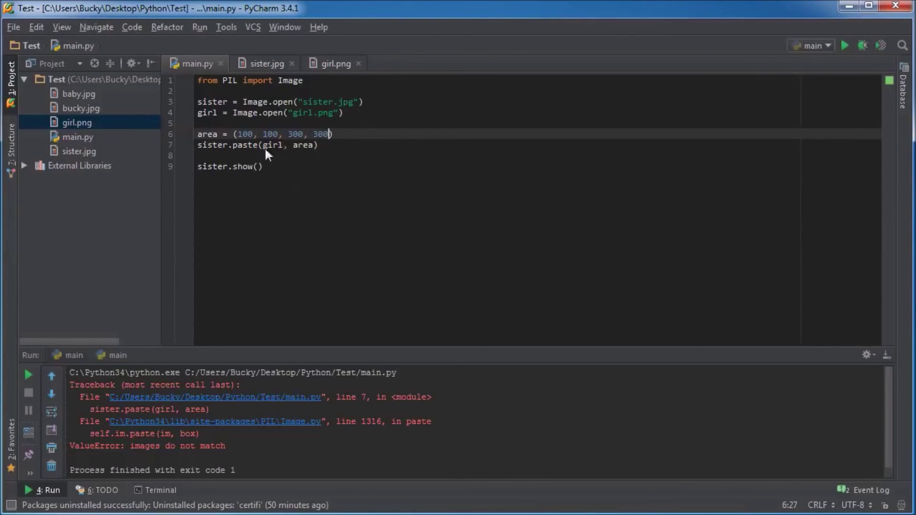
click(50, 466)
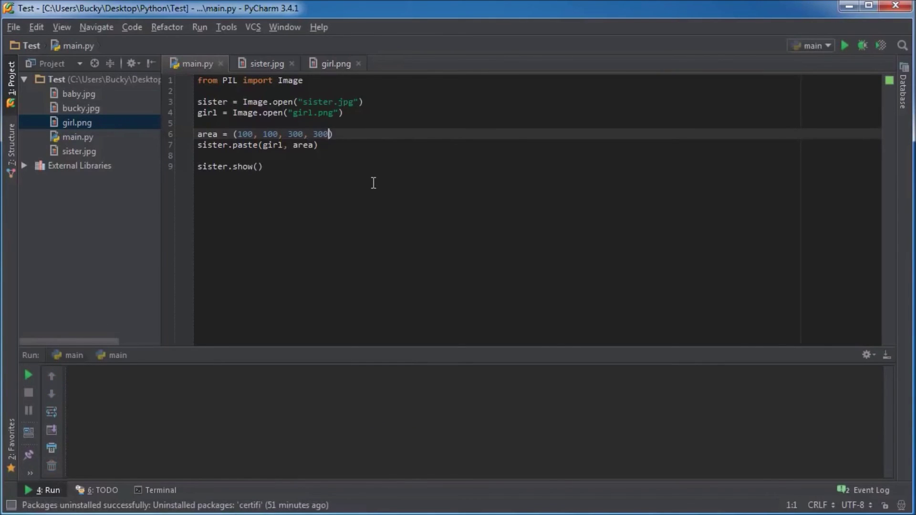